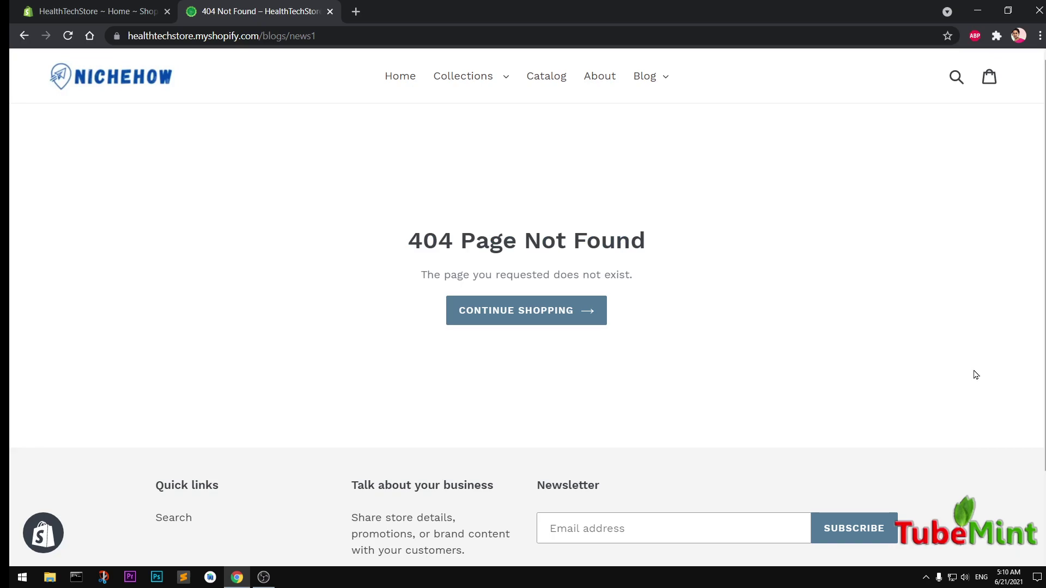
Inspect the 404 Page Not Found error at /blogs/news1 and select its web address.
drag(397, 244, 799, 272)
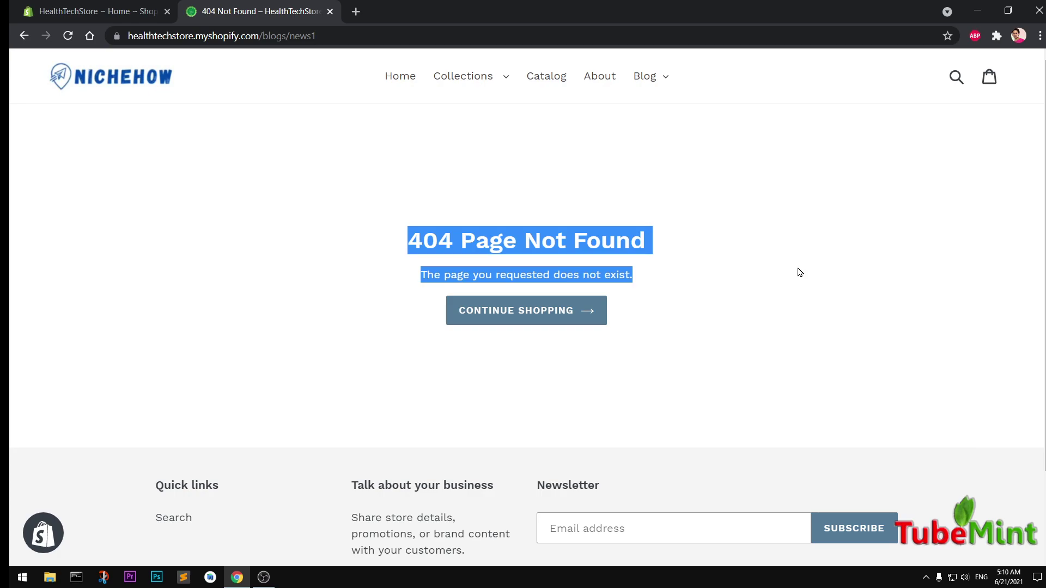
click(782, 305)
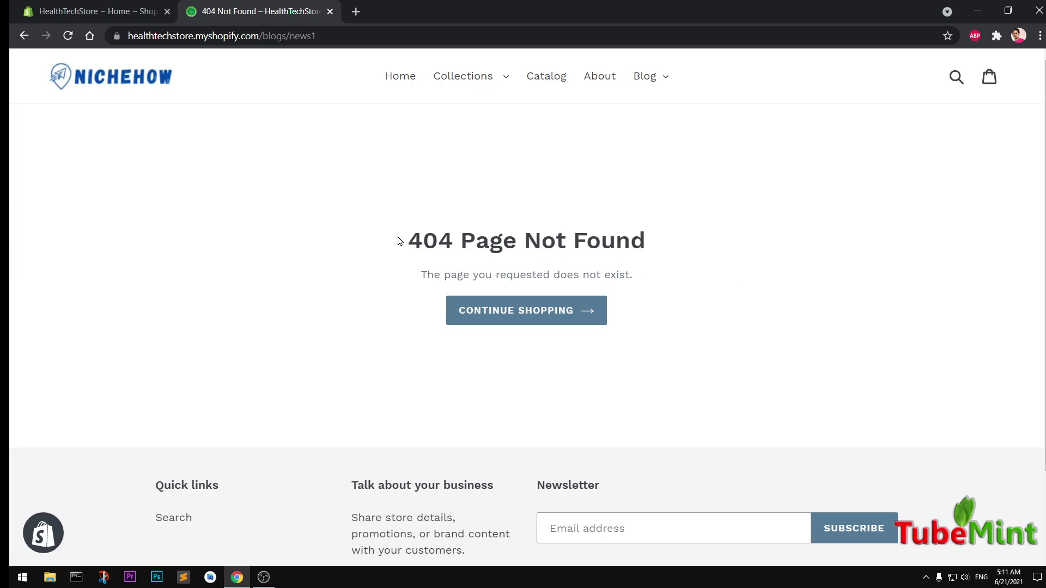
drag(398, 241, 678, 254)
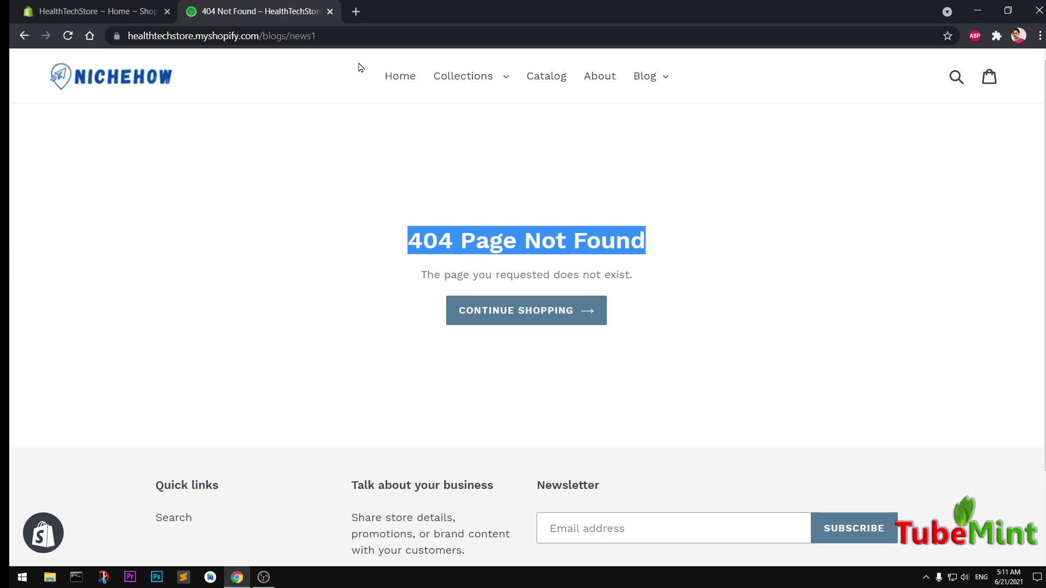
click(350, 35)
key(ctrl+c)
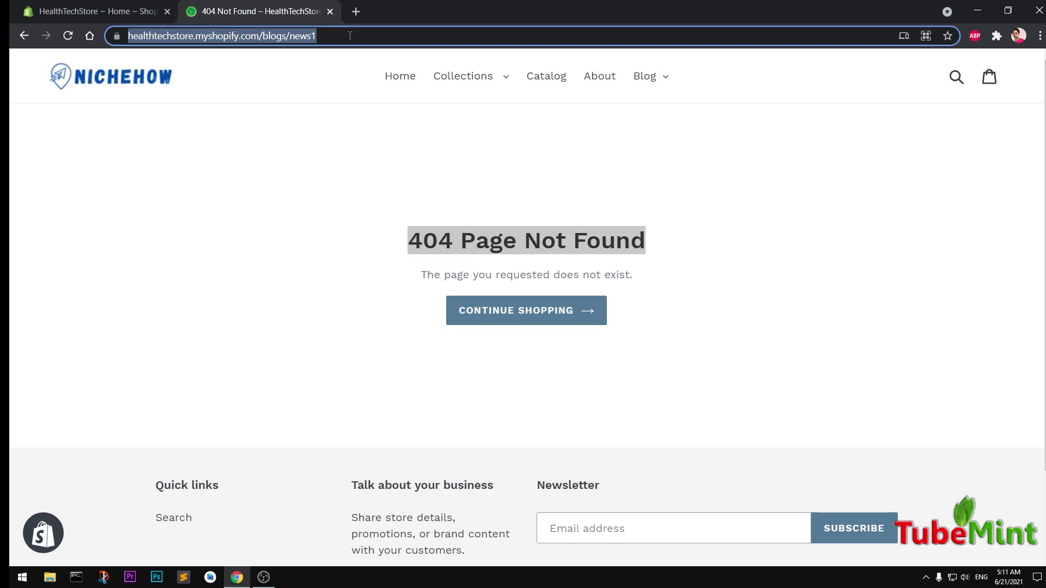
click(702, 308)
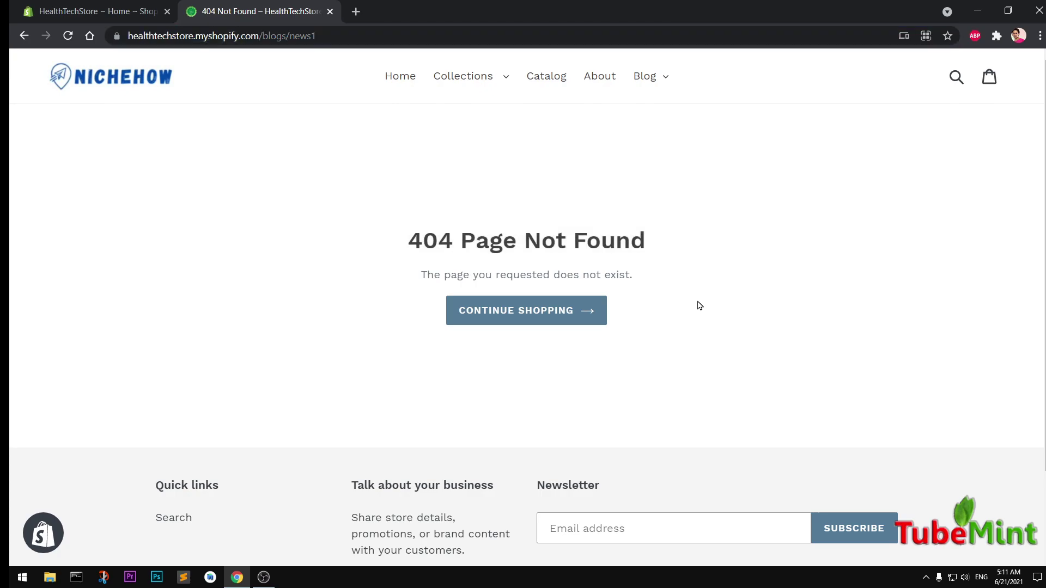
From the HealthTechStore admin, go to Online Store > Navigation showing the Footer and Main menus.
click(87, 5)
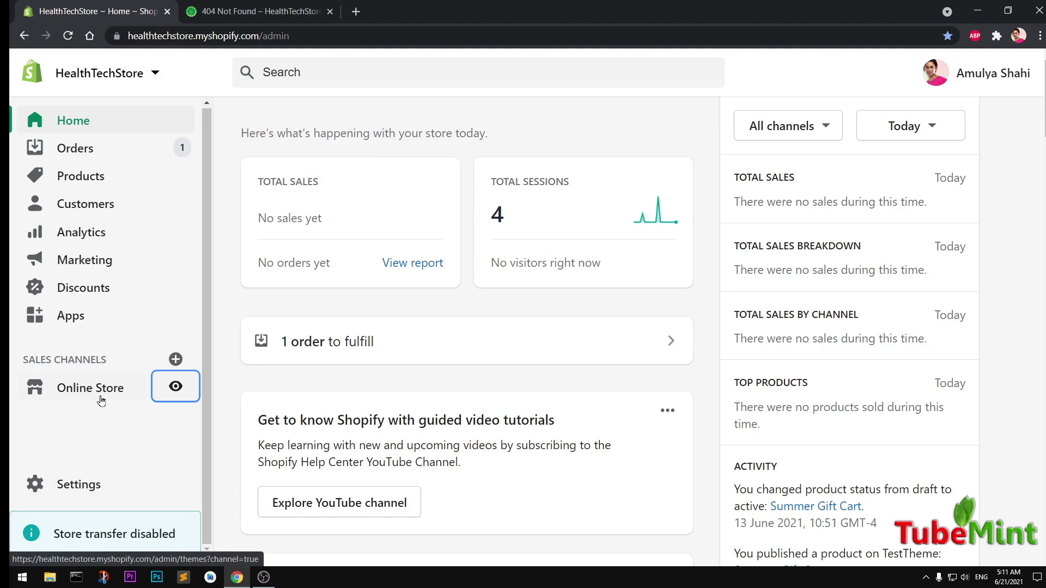
click(78, 389)
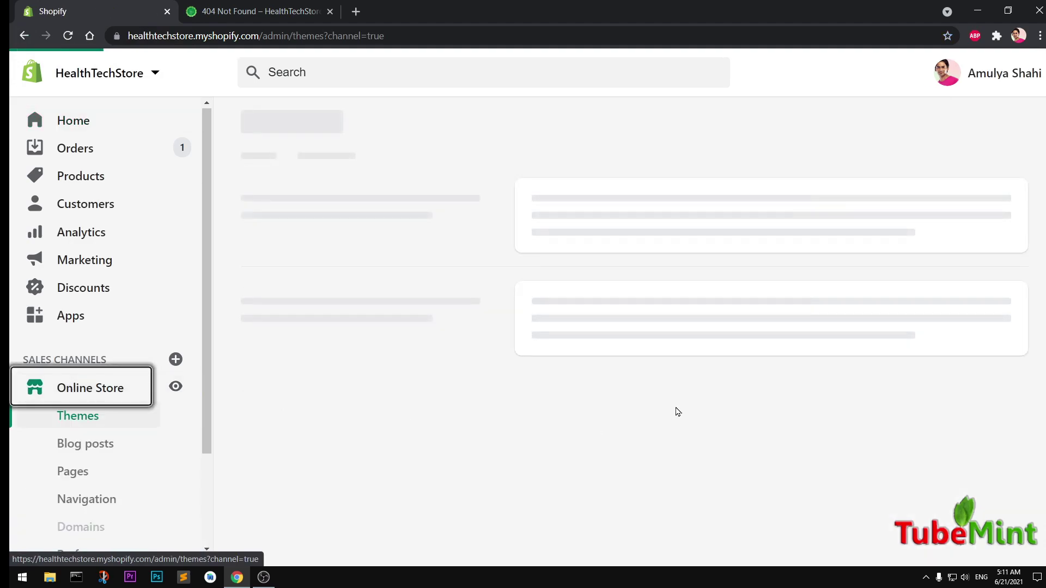
drag(205, 374, 196, 474)
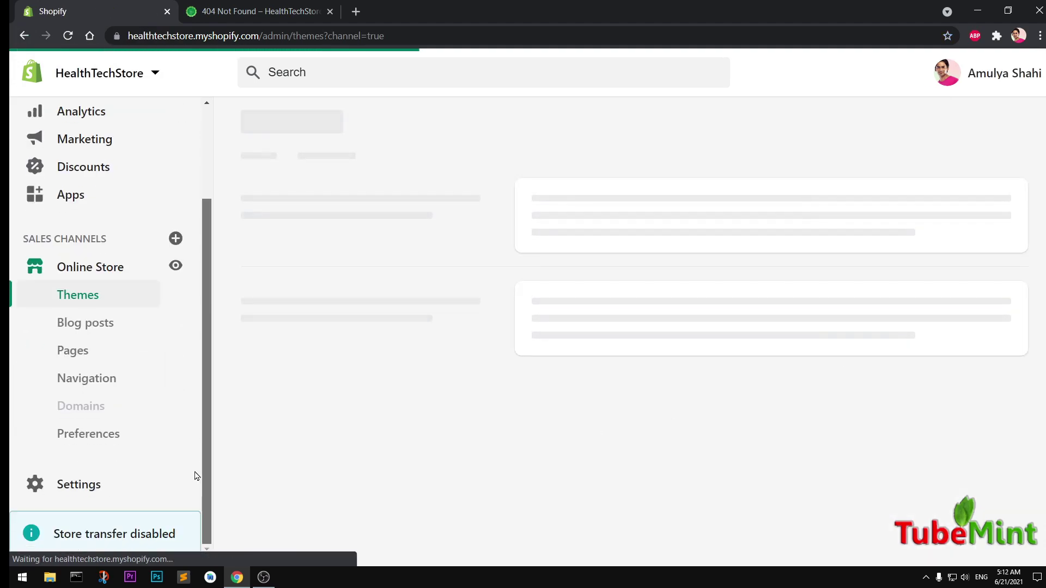
click(91, 386)
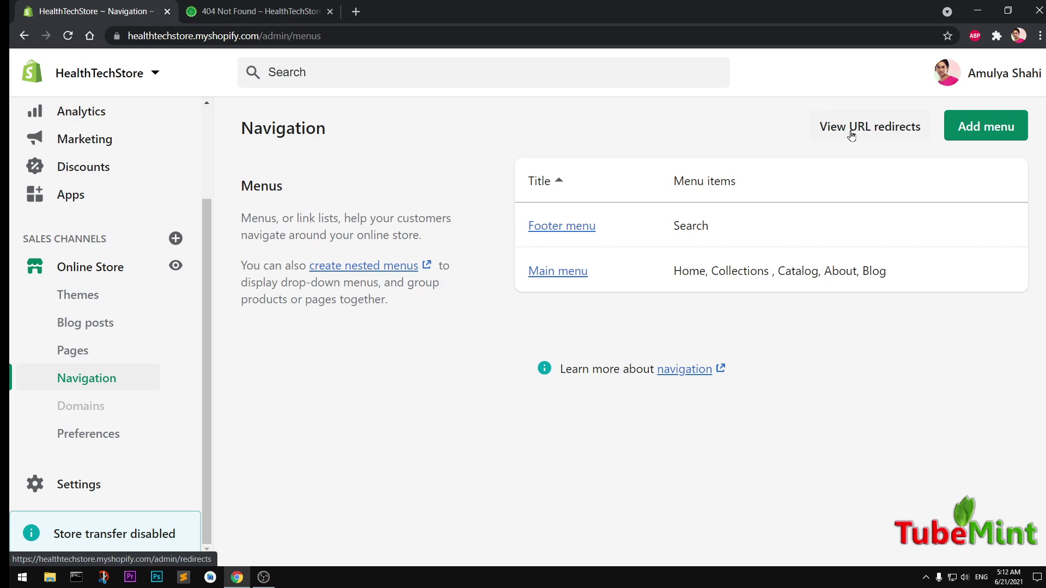
Open View URL redirects, then go back to the /blogs/news1 404 tab.
click(826, 132)
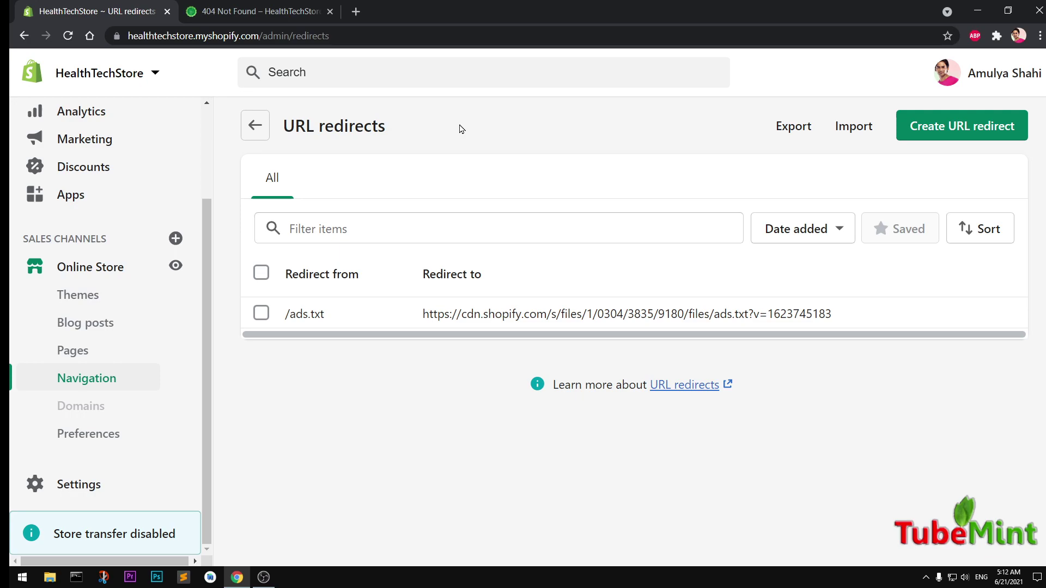
click(237, 5)
click(91, 7)
click(245, 7)
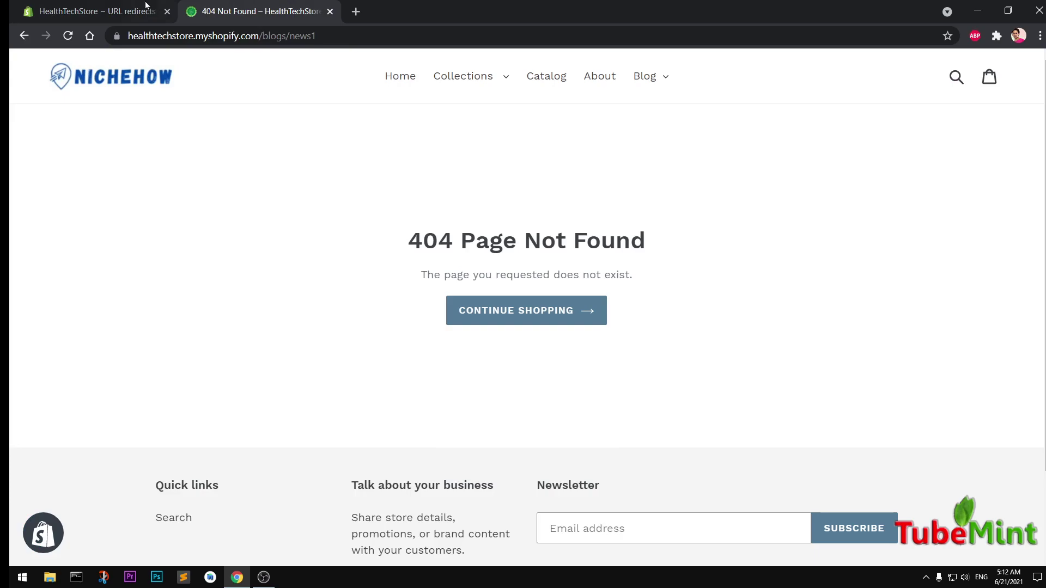
Compare the 404 page with the redirects list, ending on the list holding only /ads.txt.
click(114, 7)
click(238, 9)
drag(384, 241, 707, 253)
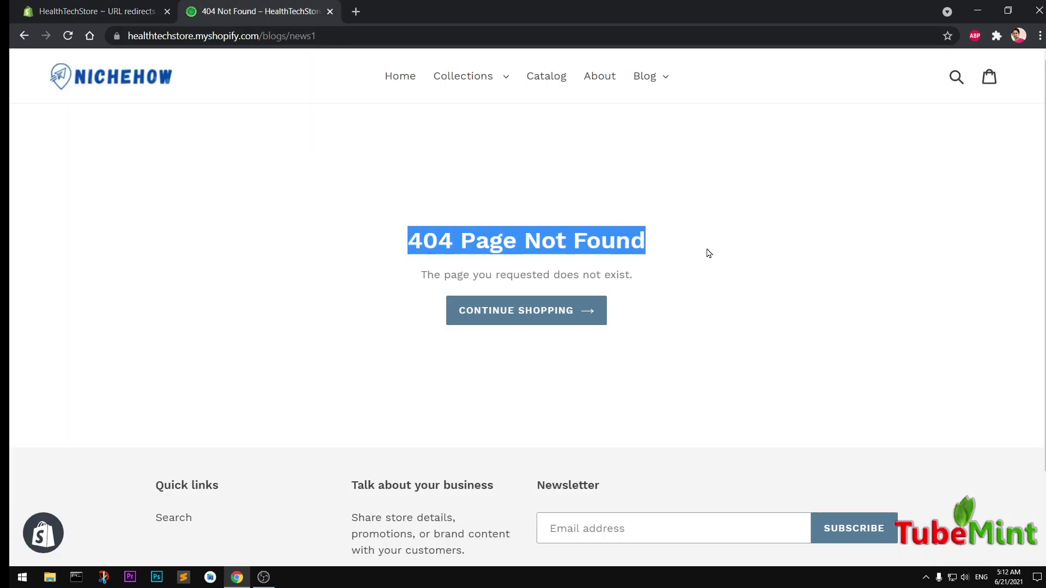
click(113, 8)
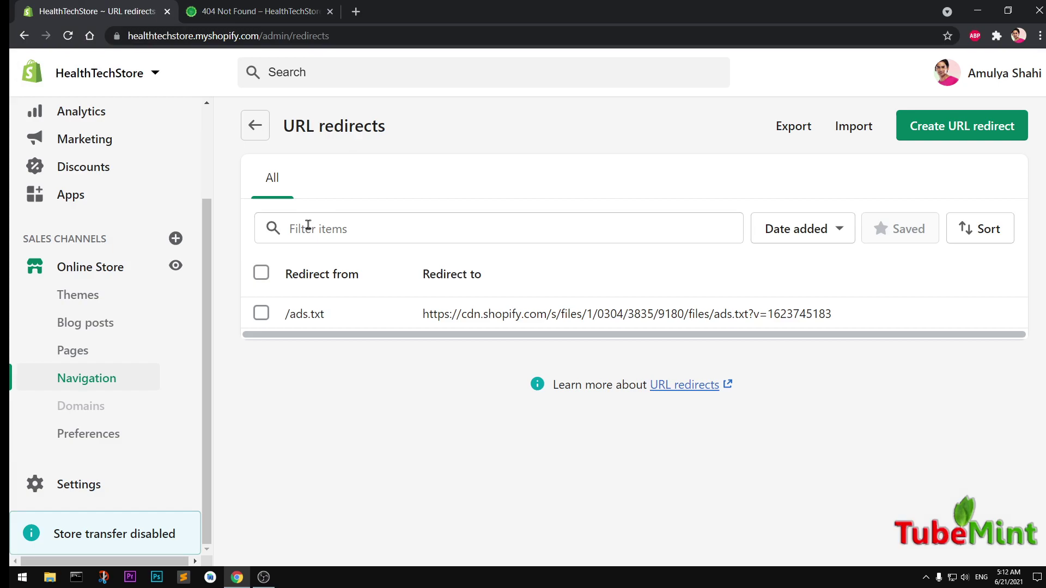
click(238, 10)
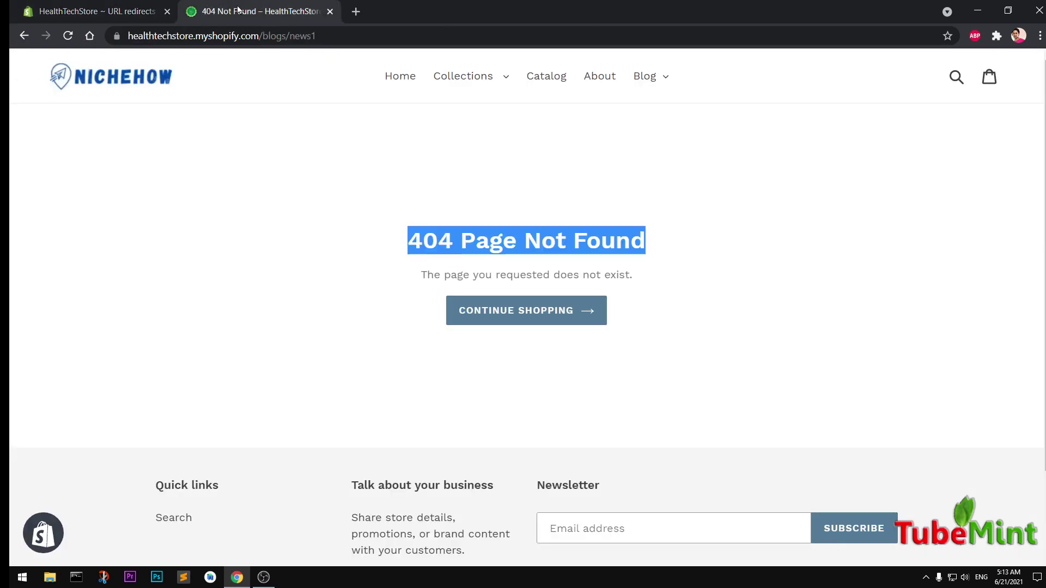
click(90, 5)
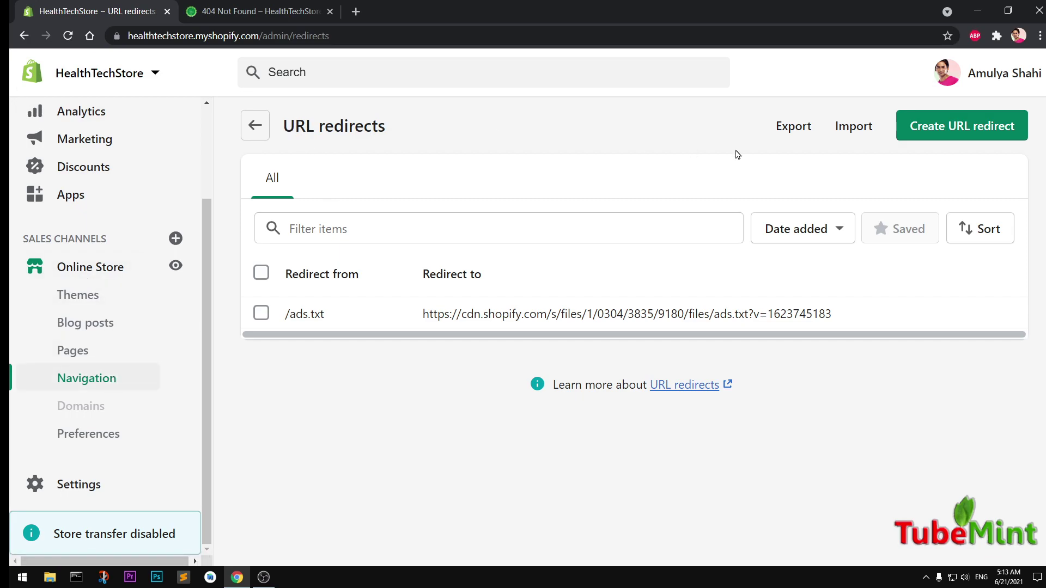
Add a redirect with Redirect from /blogs/news1 and Redirect to /blogs/news, then save it.
click(964, 131)
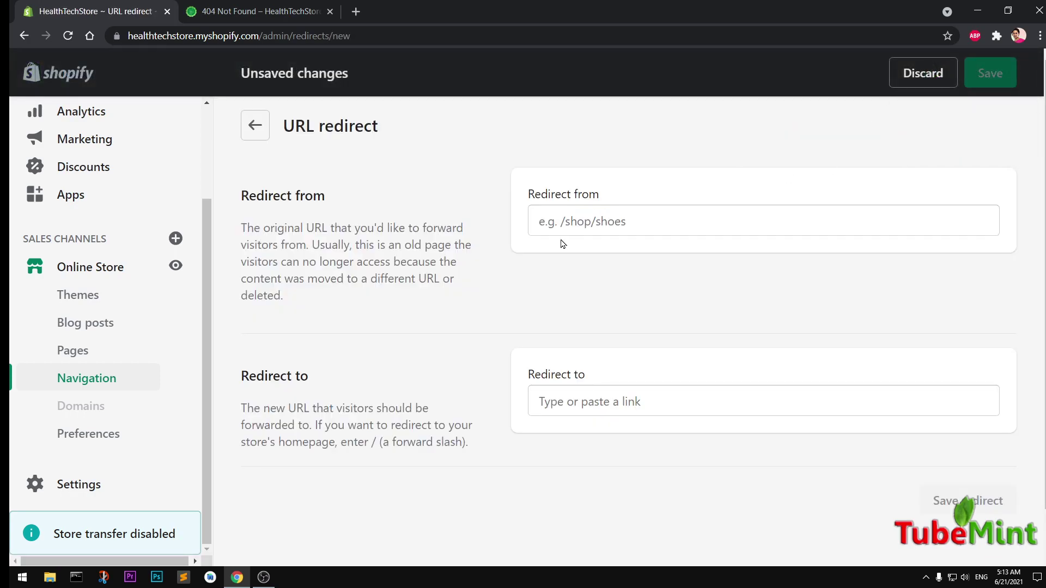
click(571, 225)
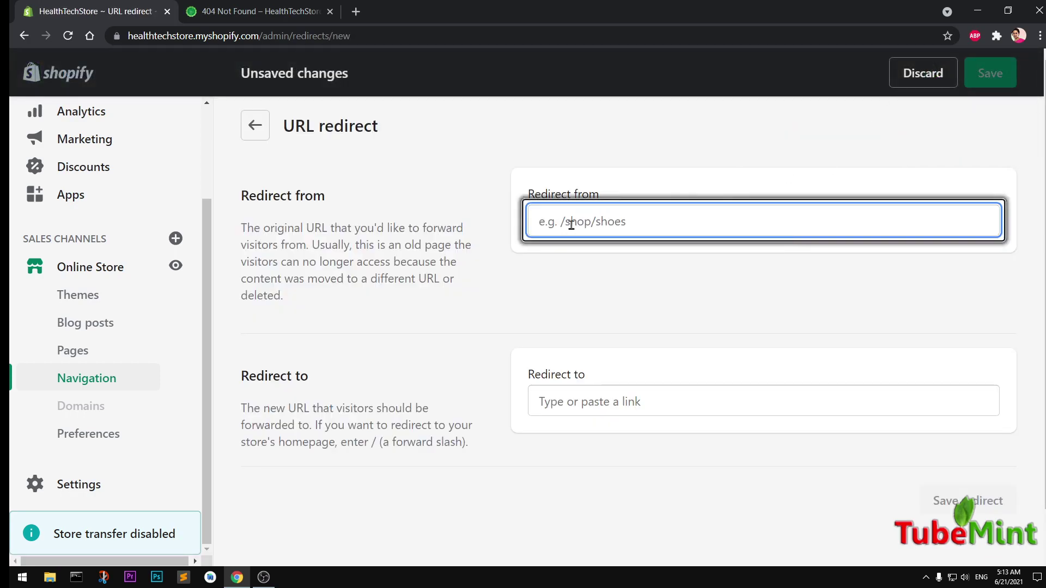
key(ctrl+v)
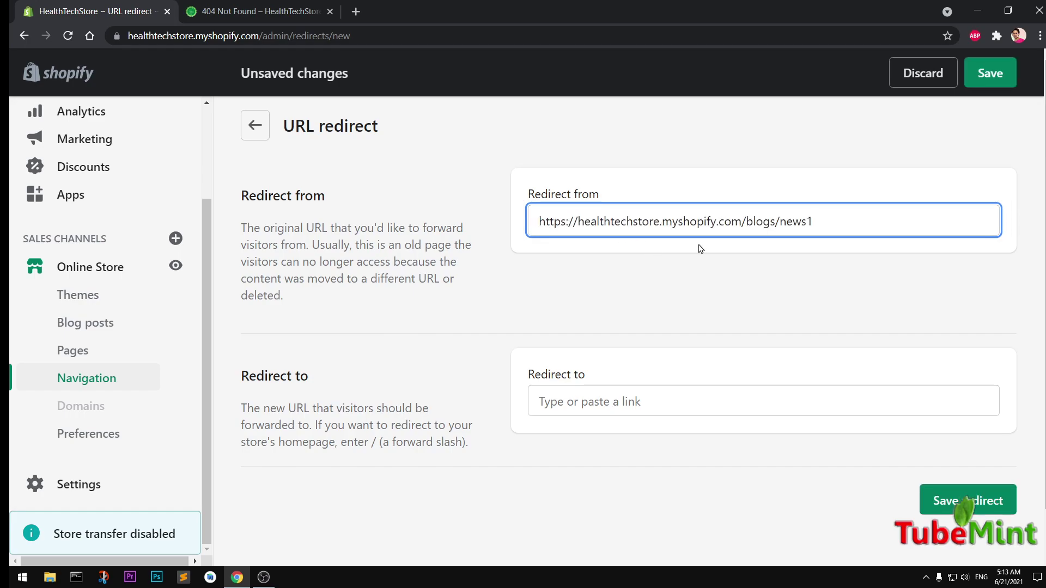
drag(742, 221, 458, 226)
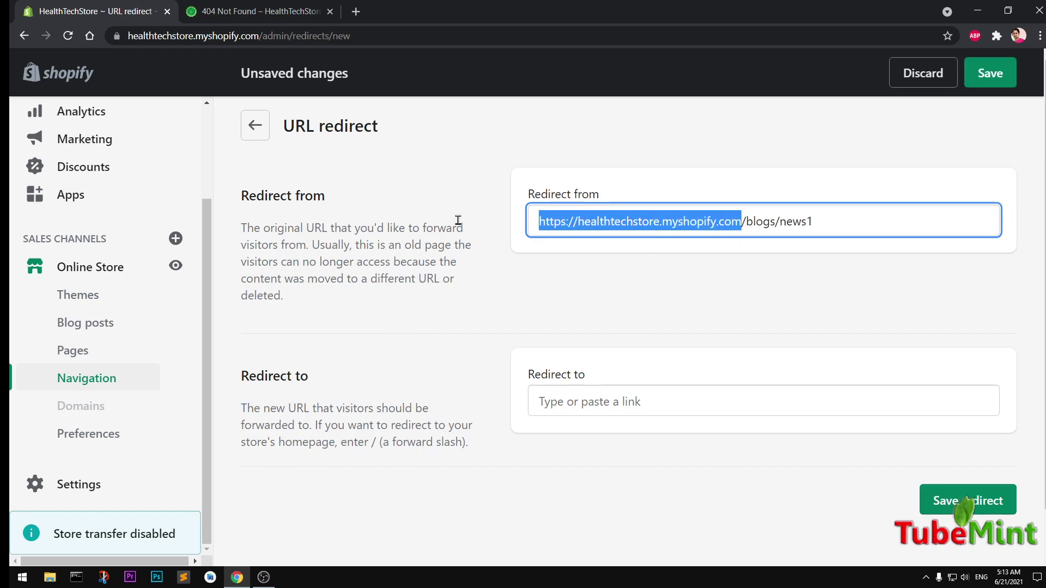
key(BackSpace)
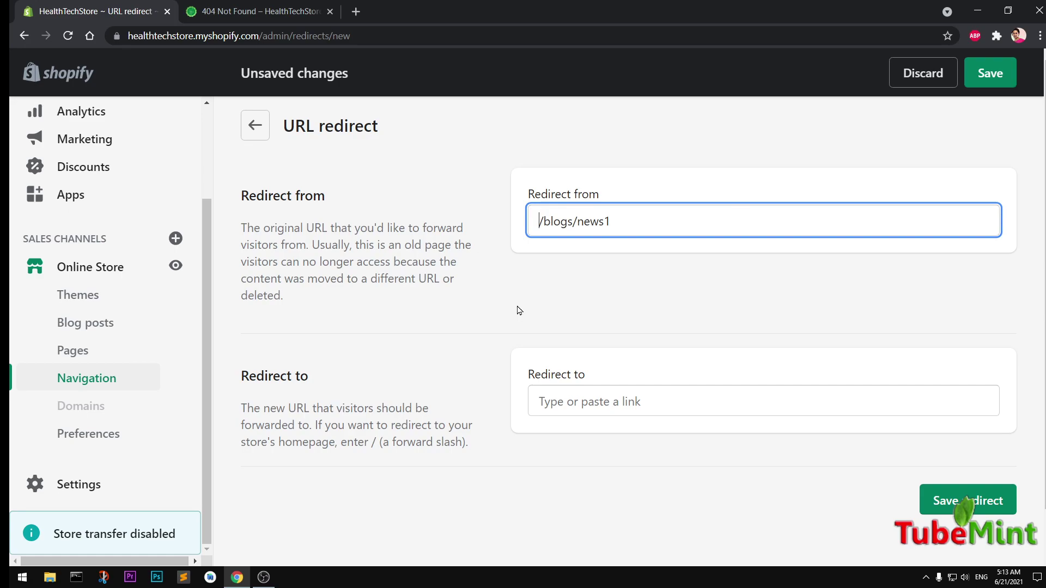
click(575, 403)
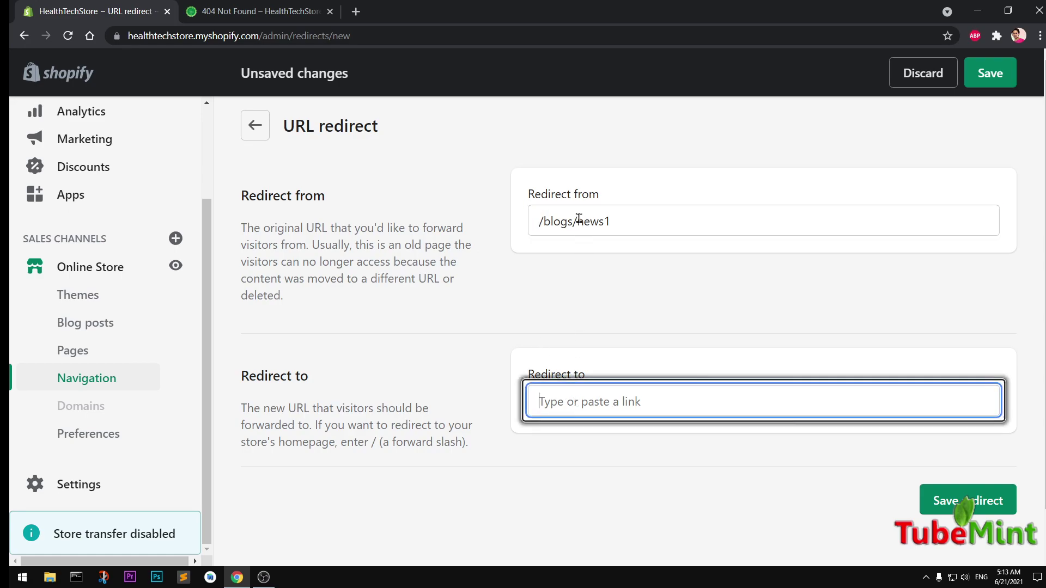
drag(577, 222, 494, 224)
key(ctrl+c)
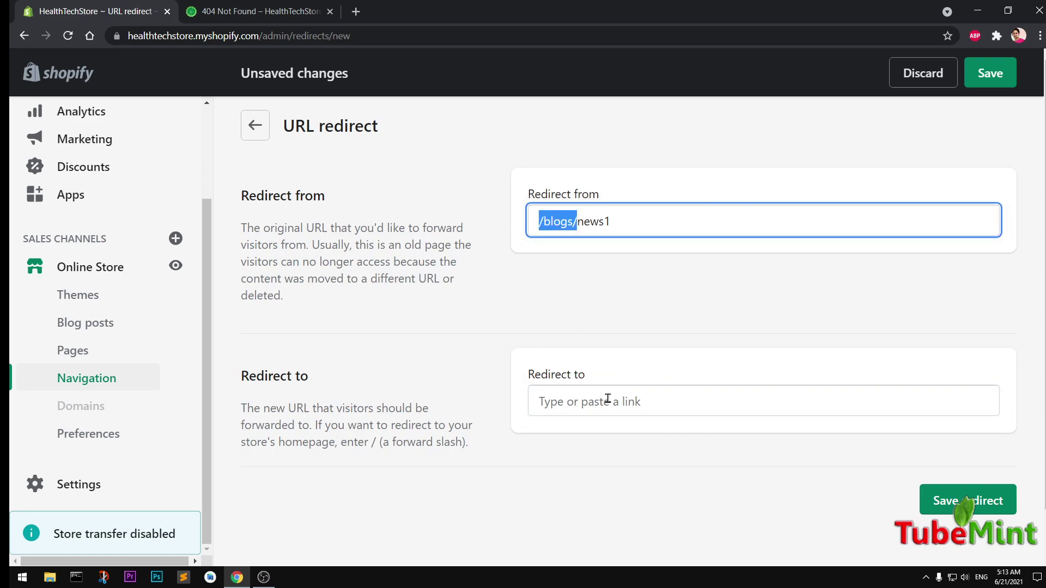
click(608, 399)
key(ctrl+v)
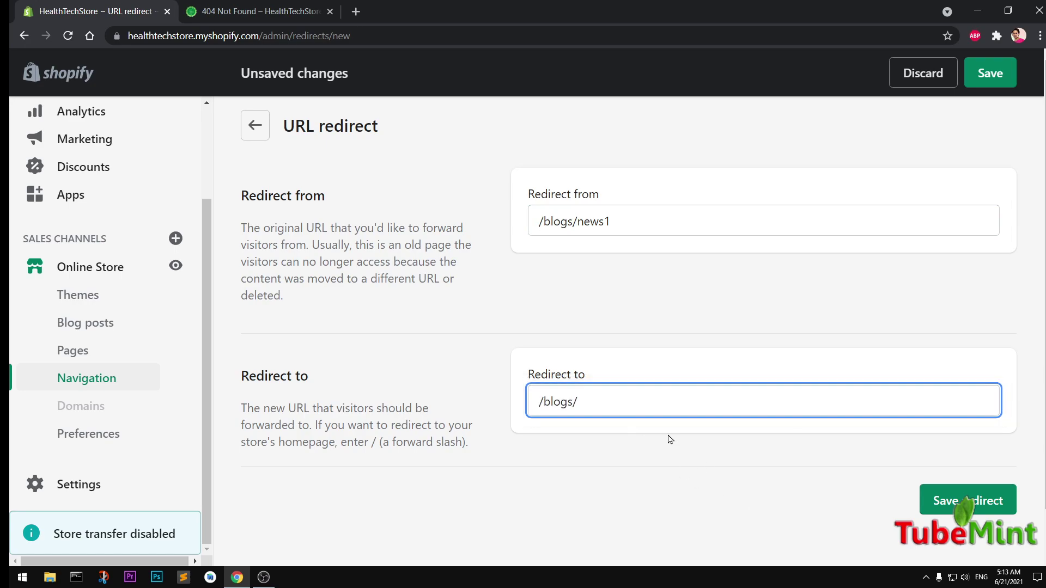
text(news)
click(949, 502)
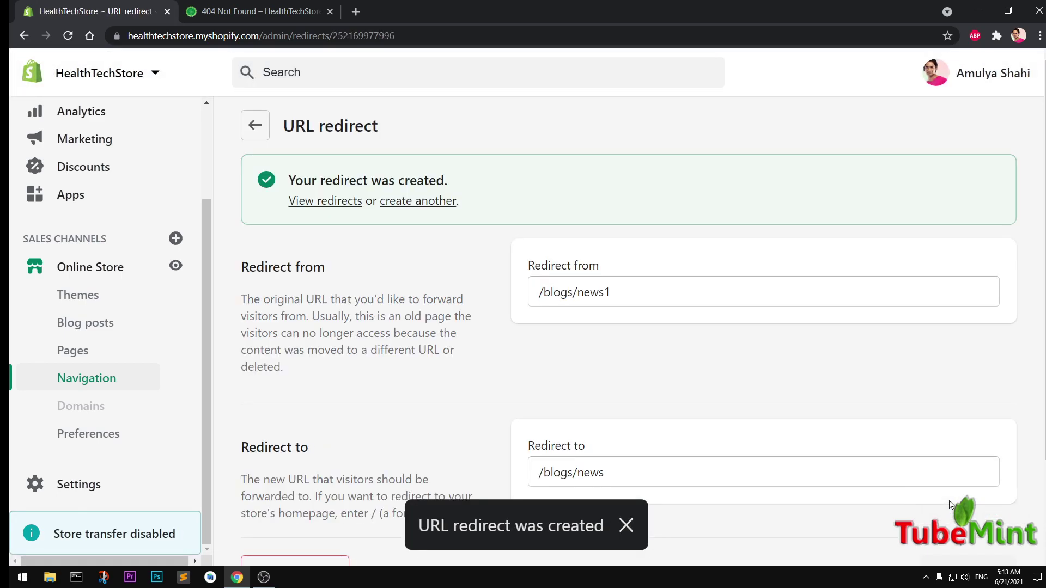
Leave the saved redirect for the URL redirects list and refresh the page with F5.
scroll(838, 490, down, 2)
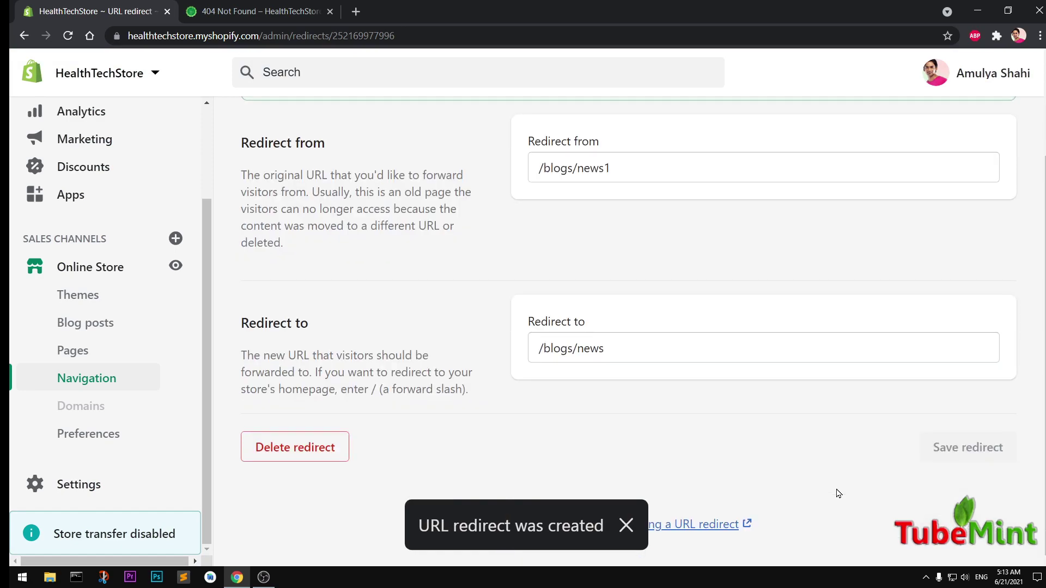
scroll(838, 493, up, 2)
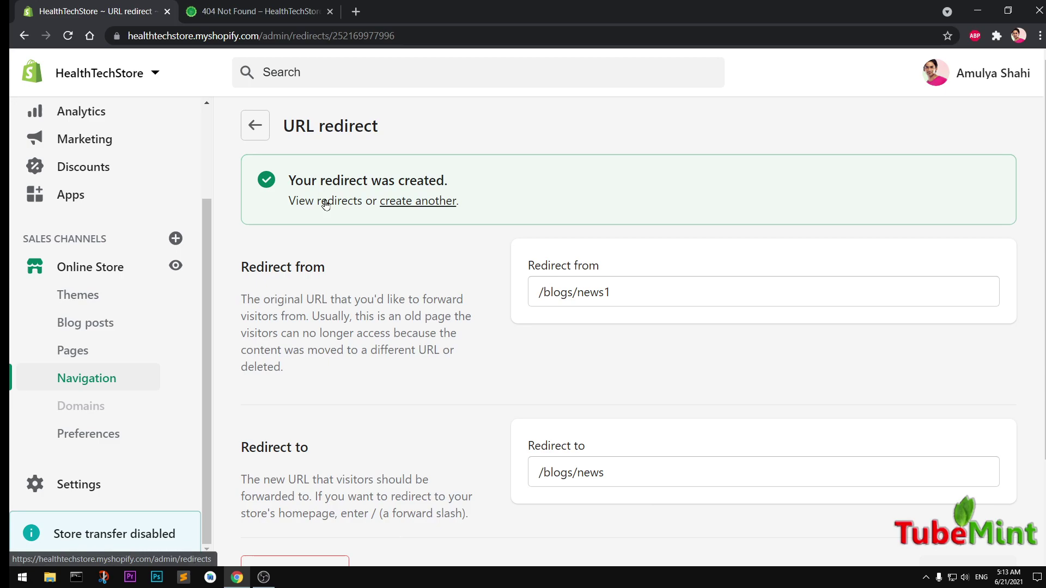
click(257, 136)
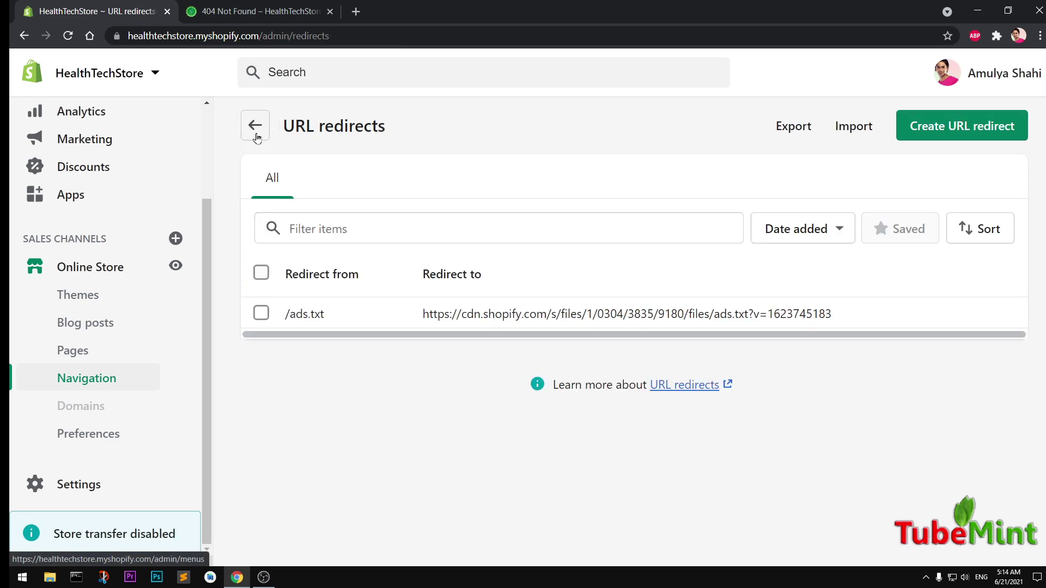
click(258, 136)
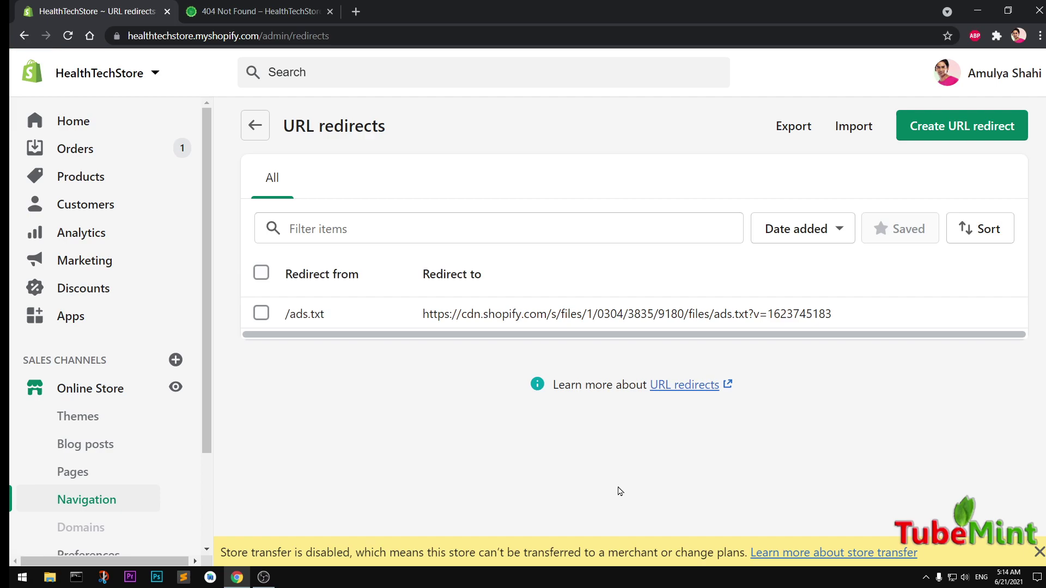
key(F5)
Reopen Online Store > Navigation > URL redirects to see /blogs/news1 → /blogs/news listed.
click(104, 396)
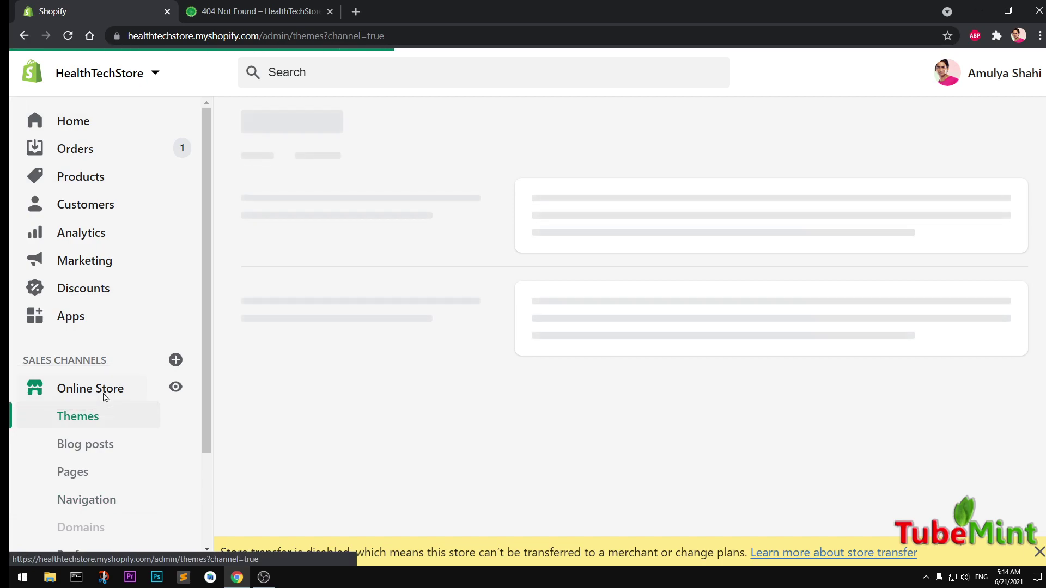
click(104, 506)
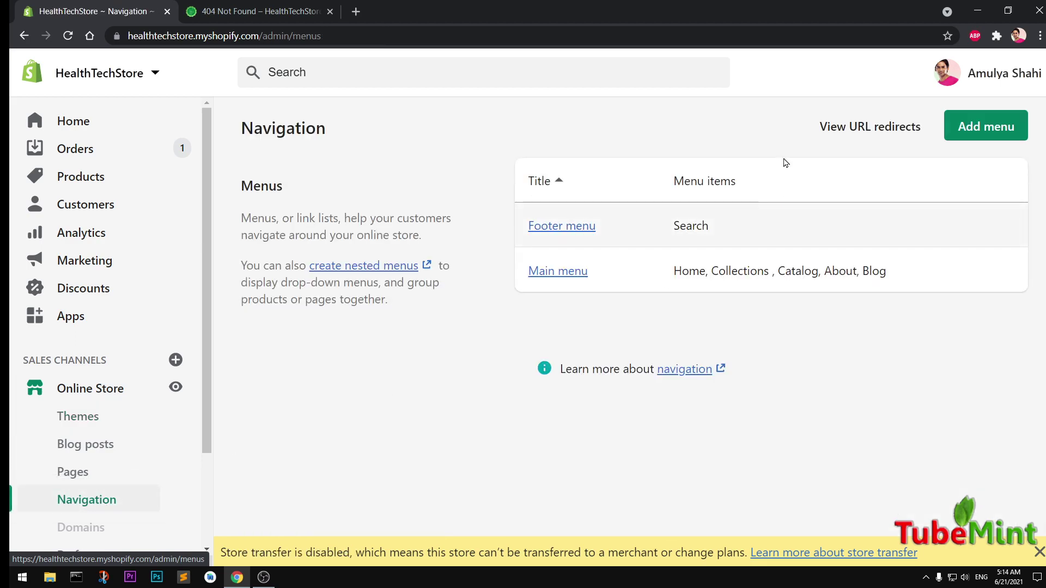
click(872, 128)
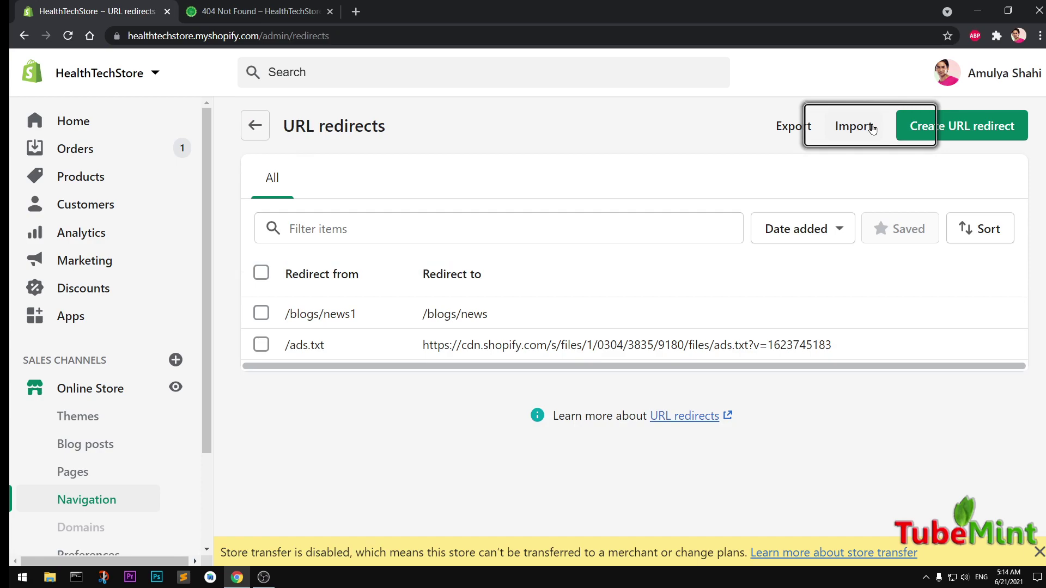
Reload the /blogs/news1 storefront tab and confirm the address now shows /blogs/news.
click(256, 12)
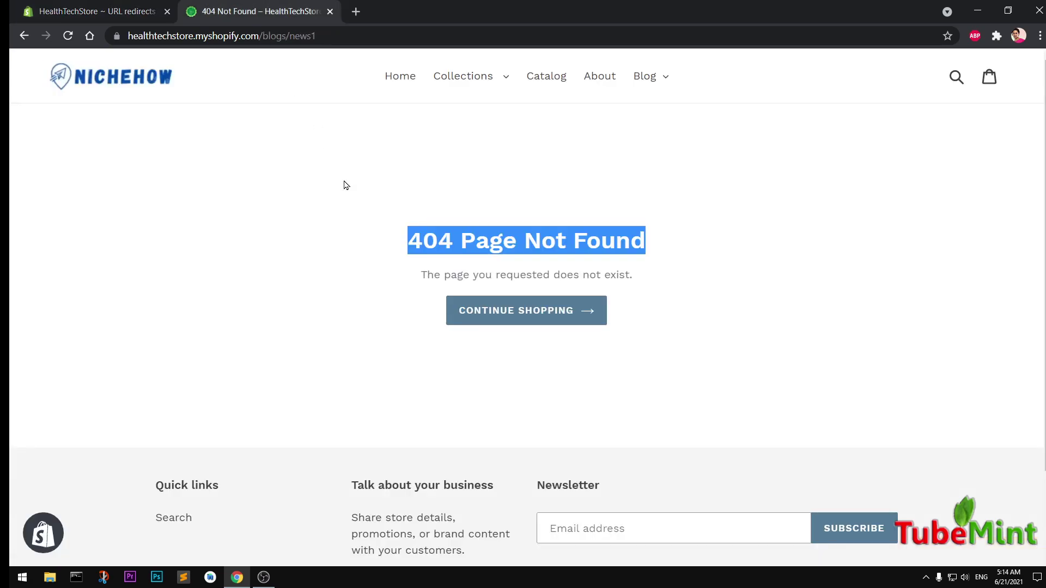
key(F5)
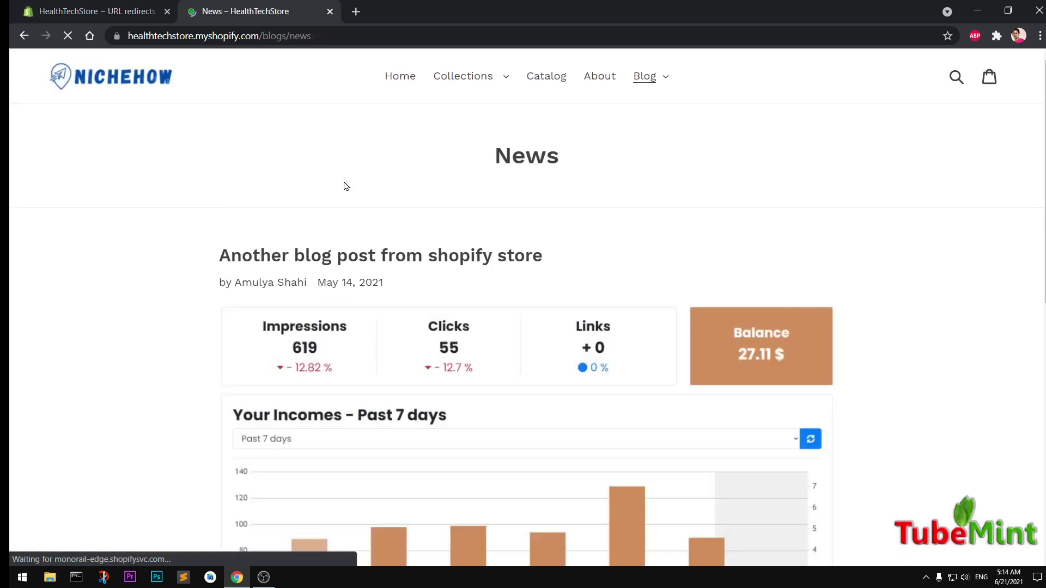
drag(297, 35, 344, 35)
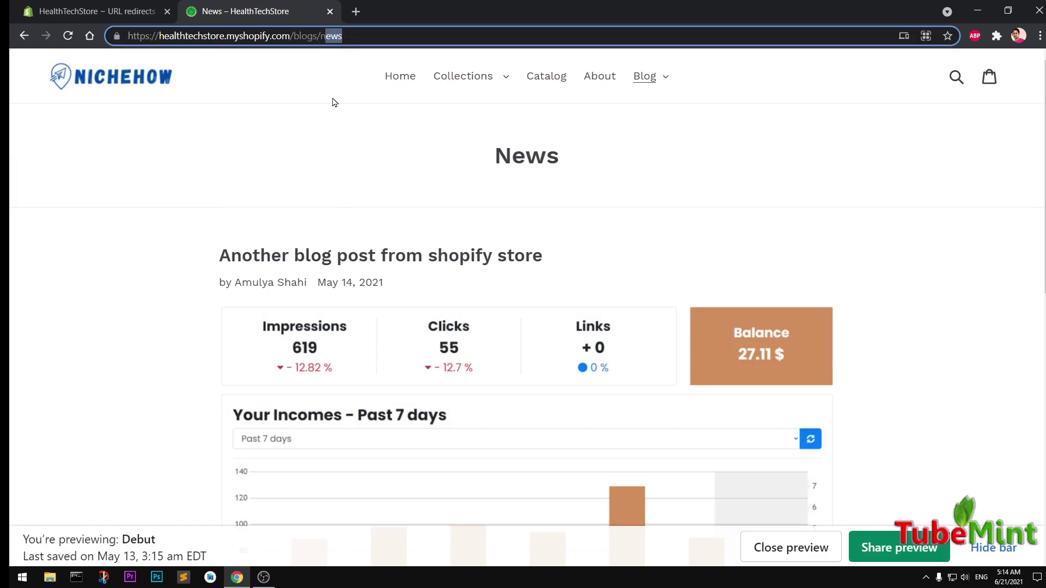